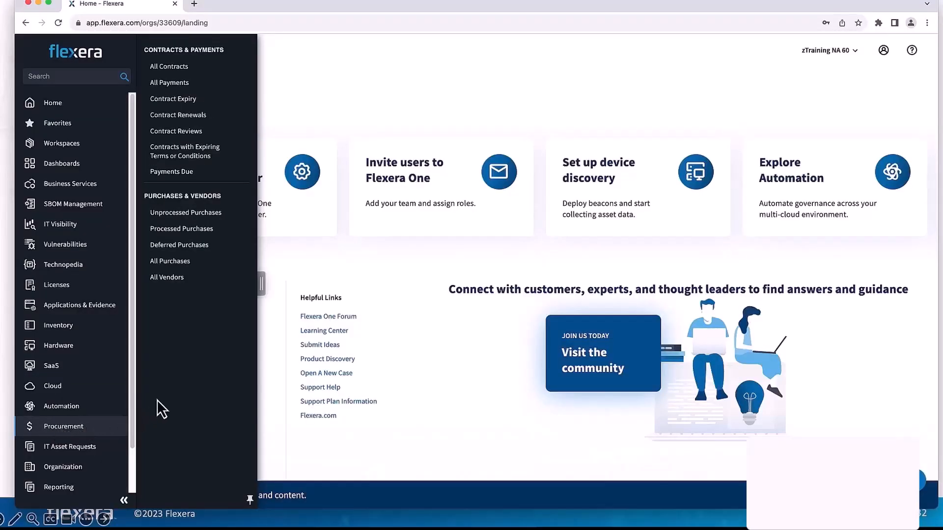
- Open the list of all contracts and view the contract types available for creating a contract
click(169, 67)
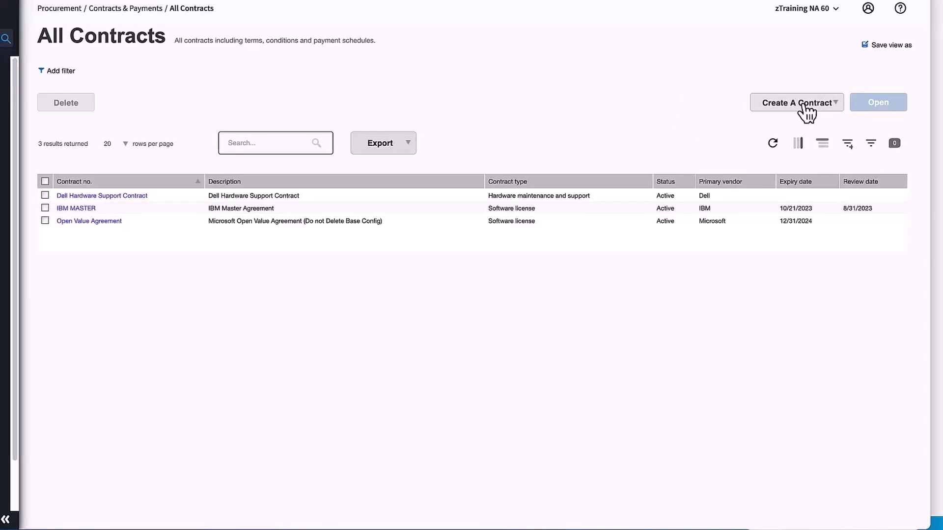
click(835, 104)
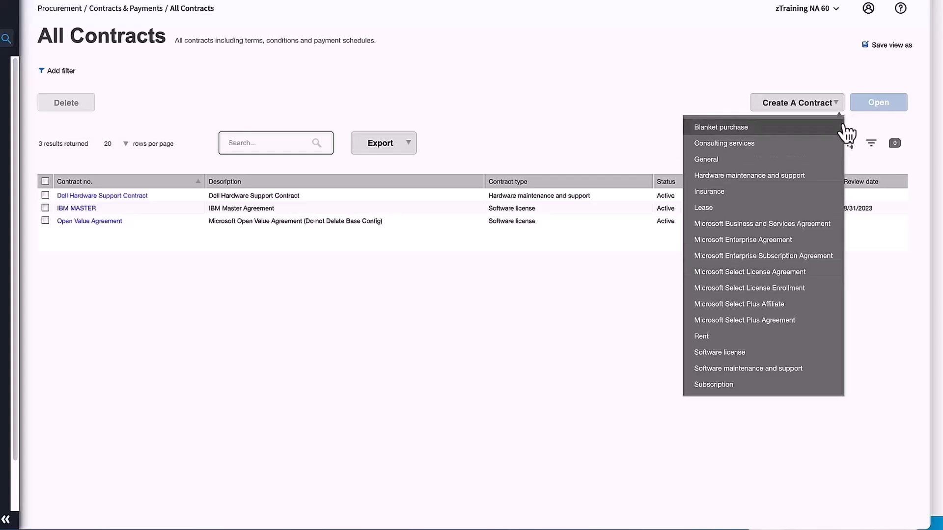
click(842, 105)
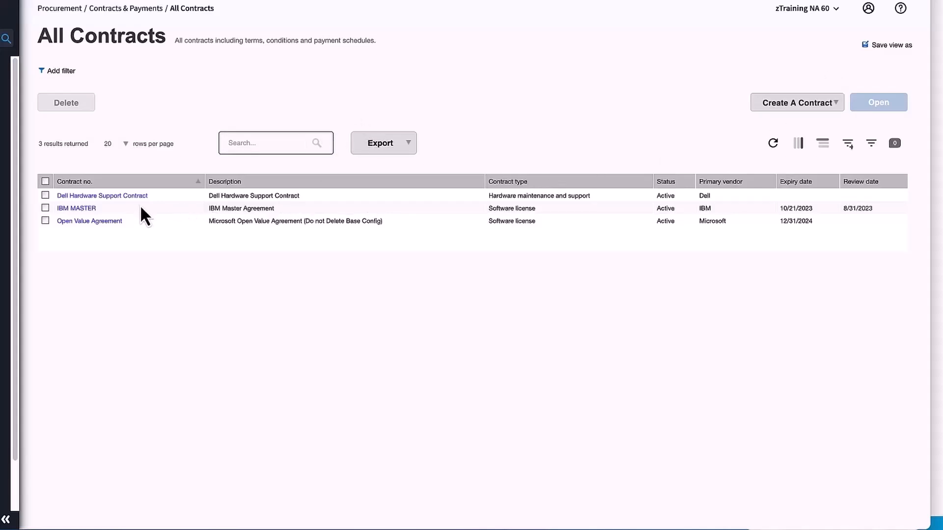
- Open the IBM MASTER contract's properties and review the available status options
click(81, 209)
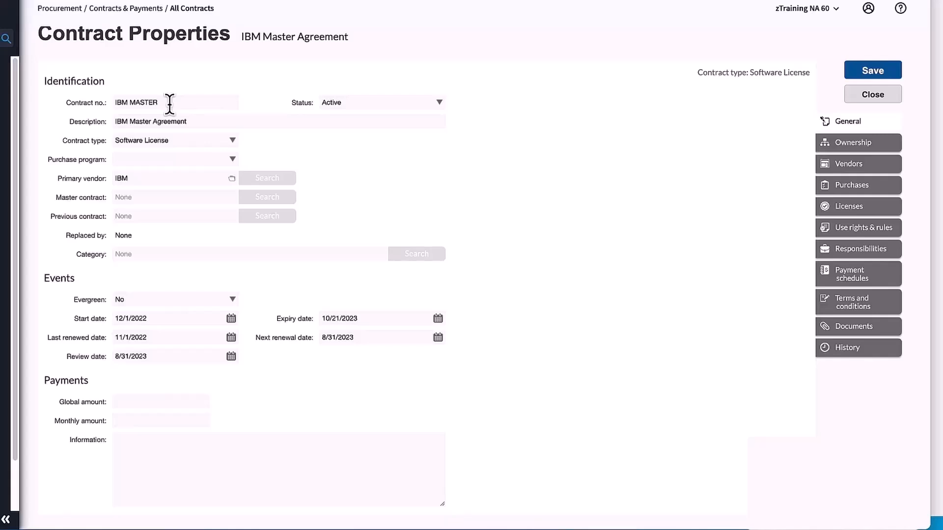
click(440, 102)
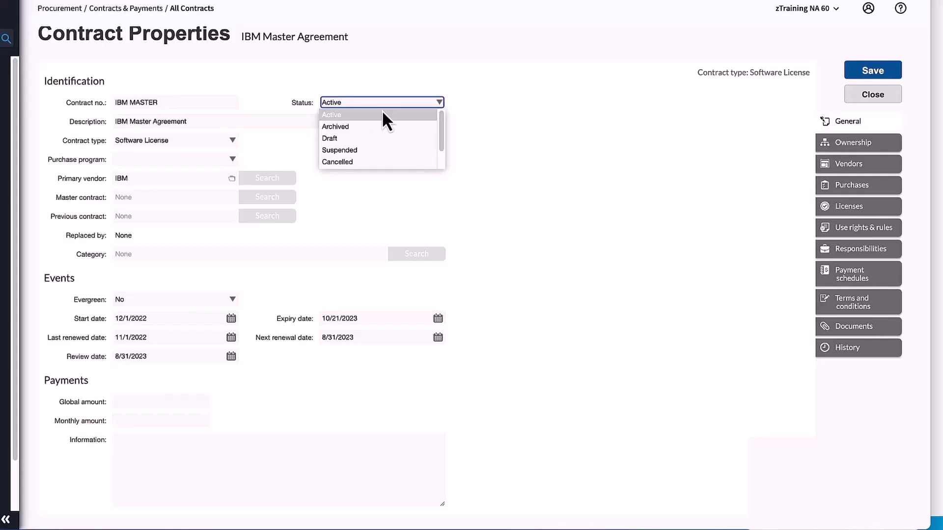
click(441, 100)
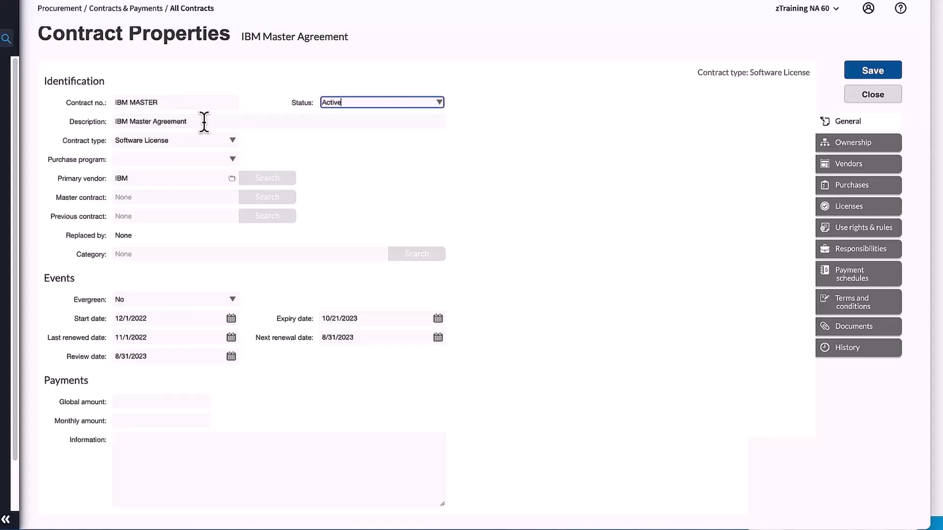
- Set the contract's purchase program to IBM Passport Advantage
click(234, 160)
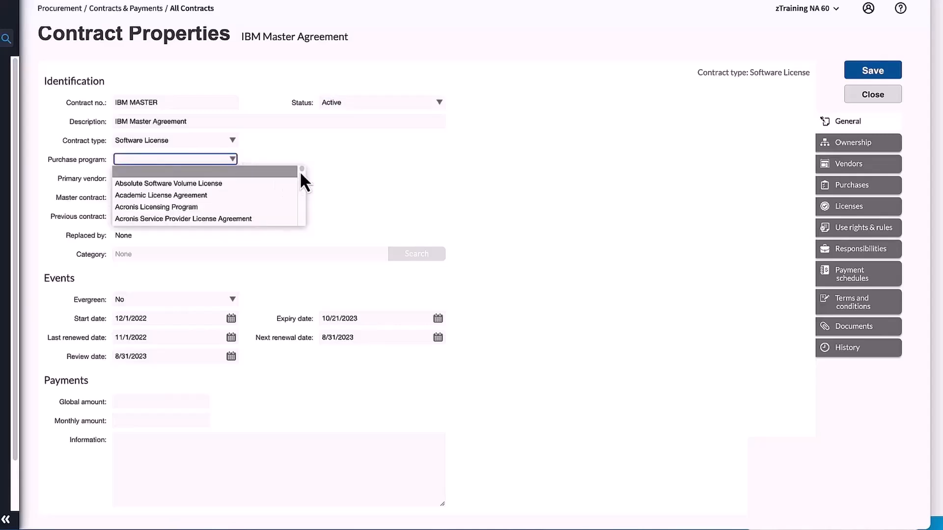
drag(300, 171, 299, 193)
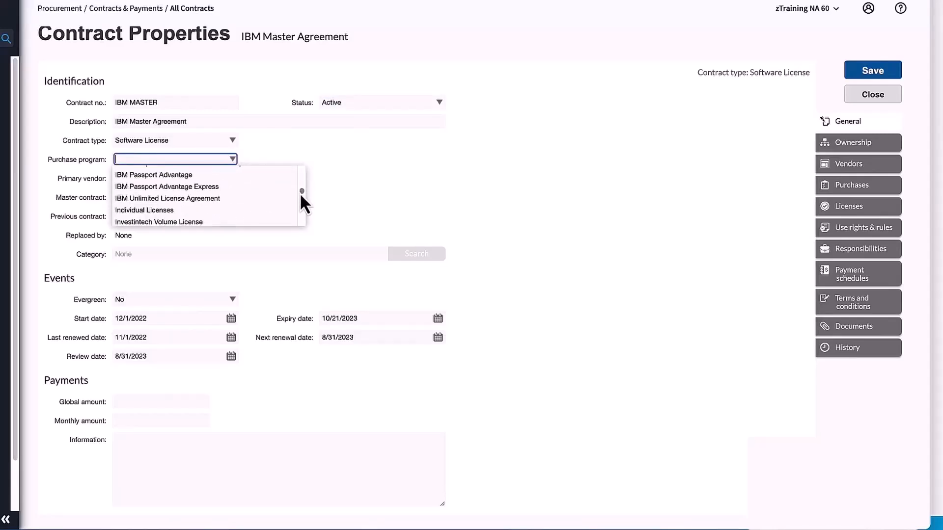
click(190, 177)
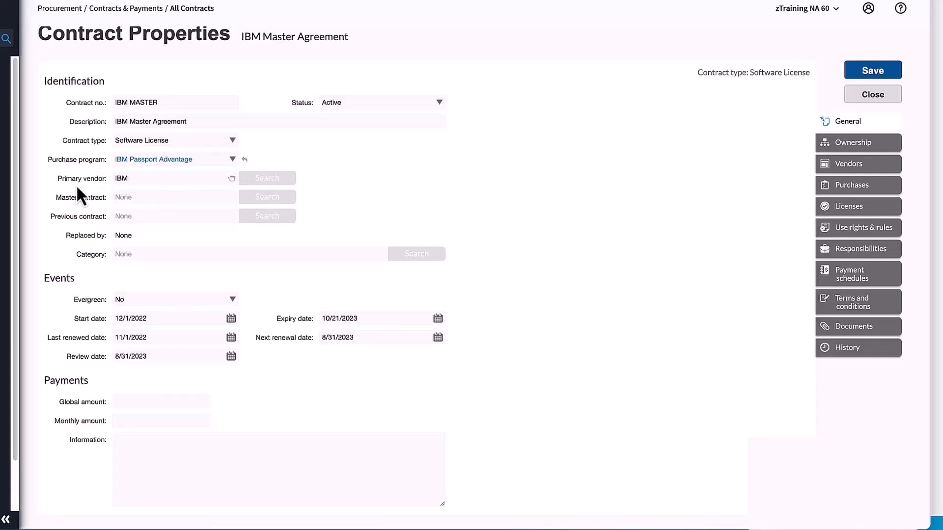
- Examine the contract's primary vendor, master contract, previous contract, category and payment information fields
click(138, 179)
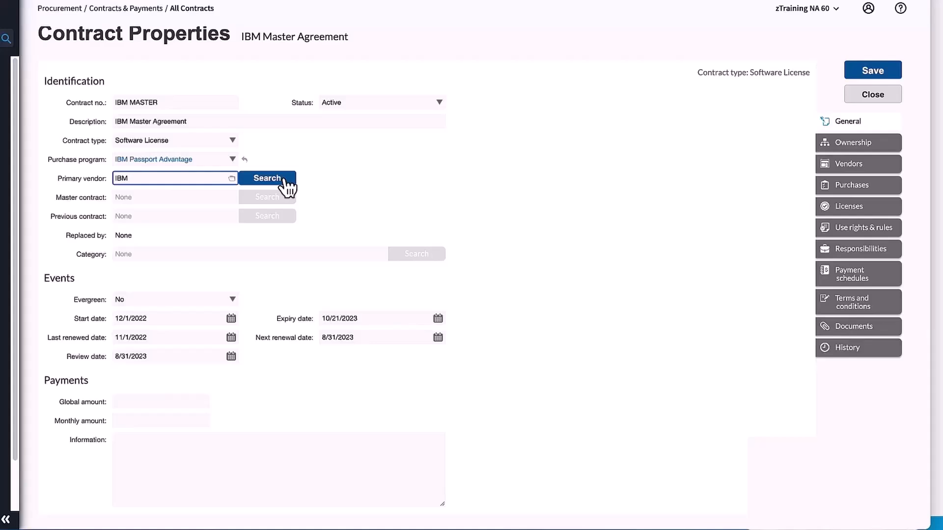
click(158, 197)
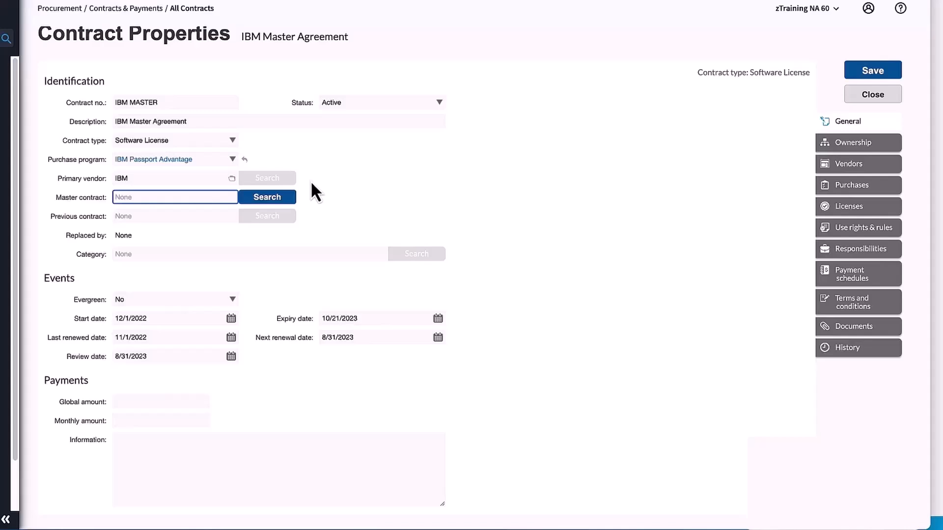
click(179, 216)
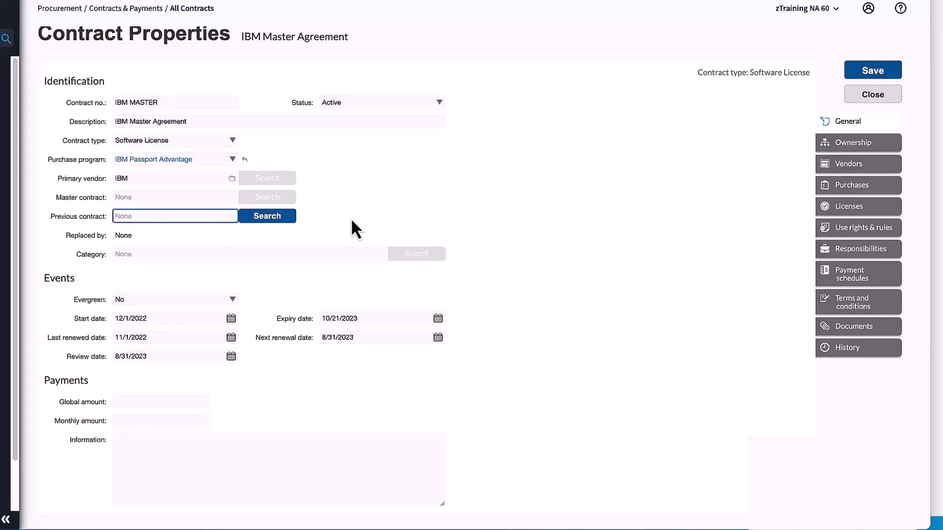
click(289, 254)
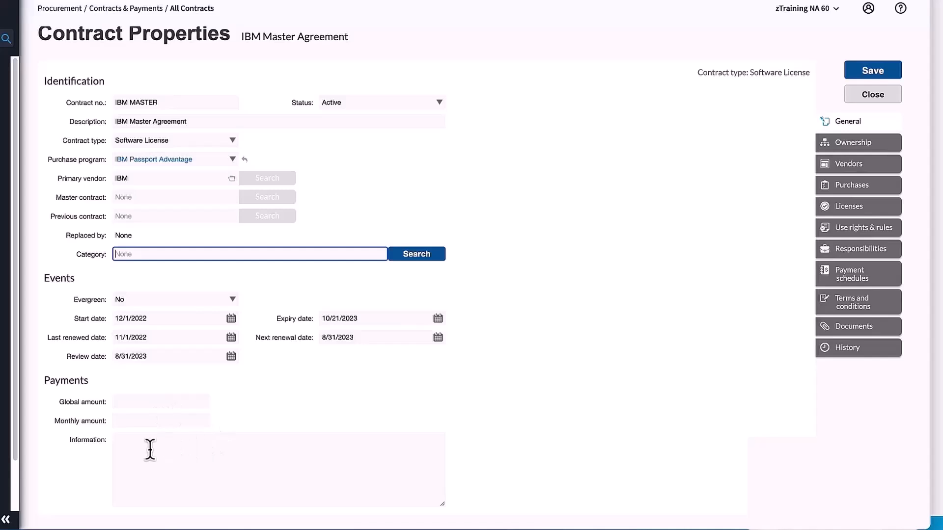
click(144, 445)
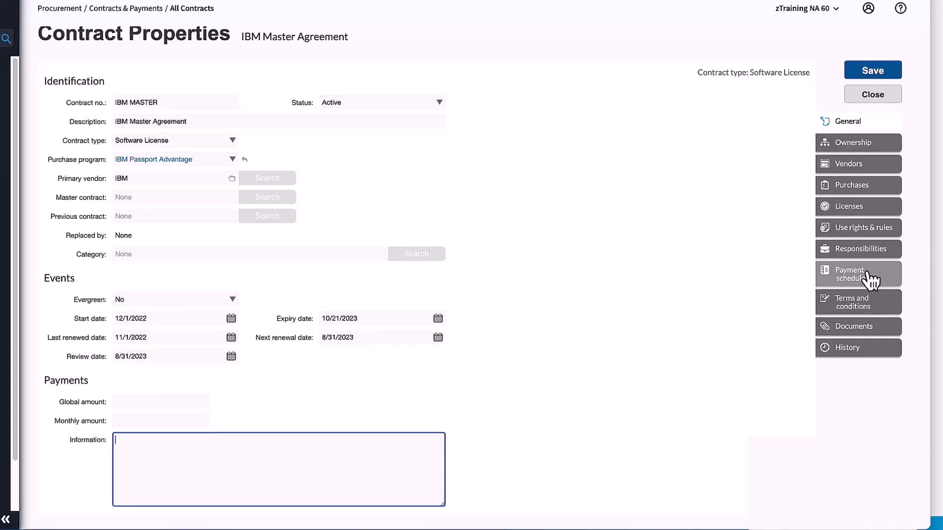
- Review the contract's ownership settings, including the locations available for assignment
click(857, 143)
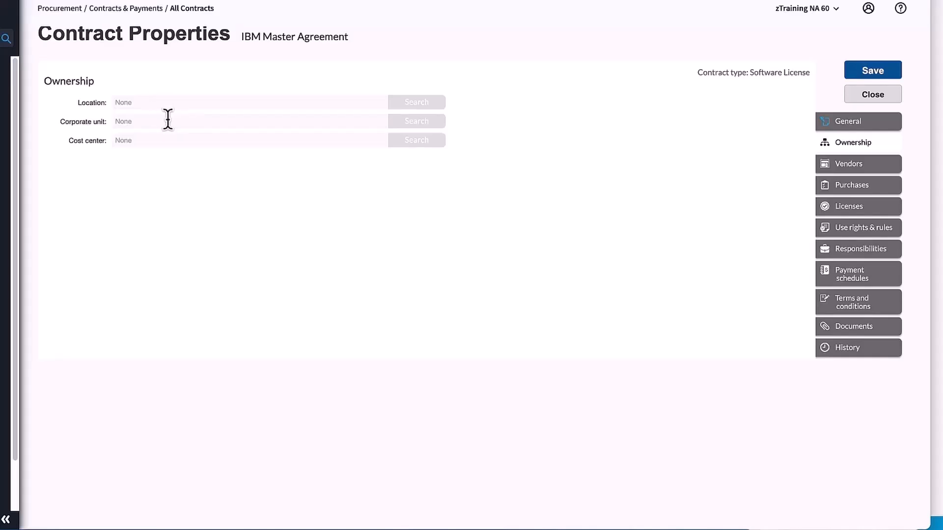
click(192, 102)
click(420, 104)
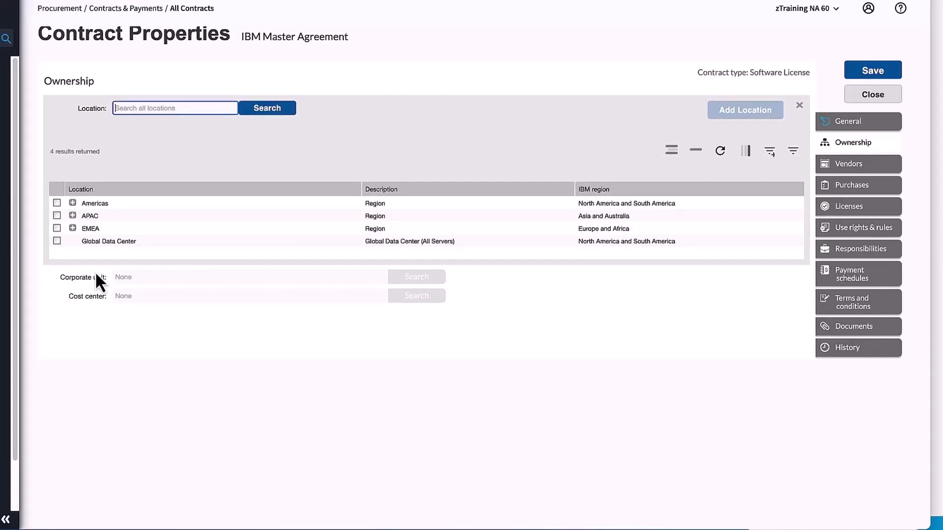
click(799, 105)
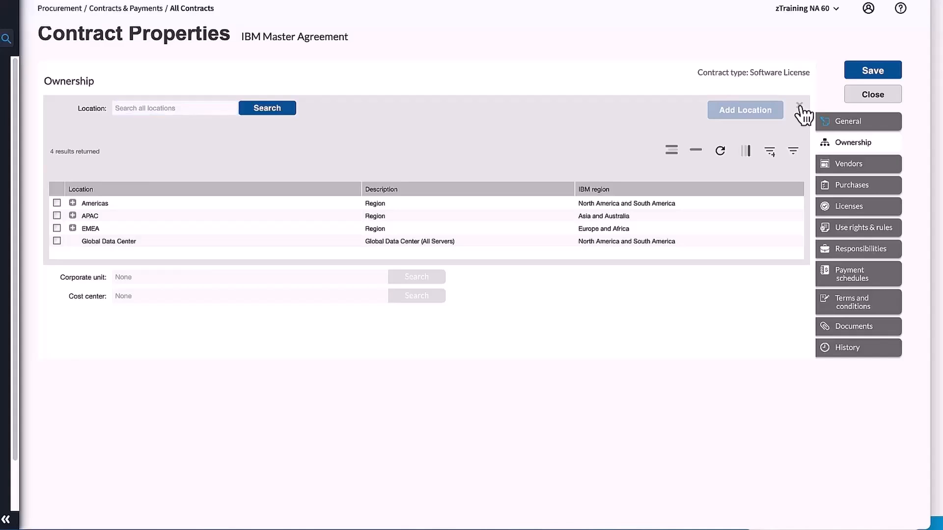
click(169, 102)
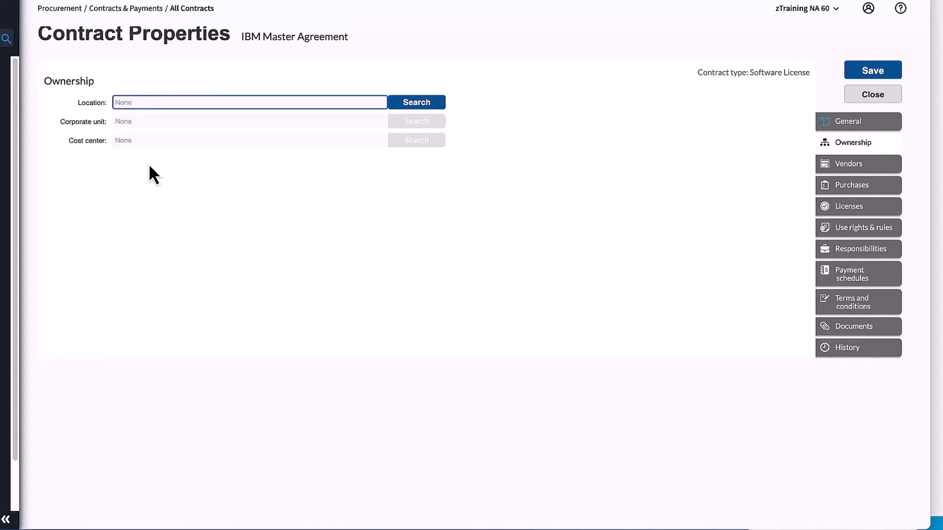
- Review the contract's other vendors, related purchases and related licenses
click(865, 164)
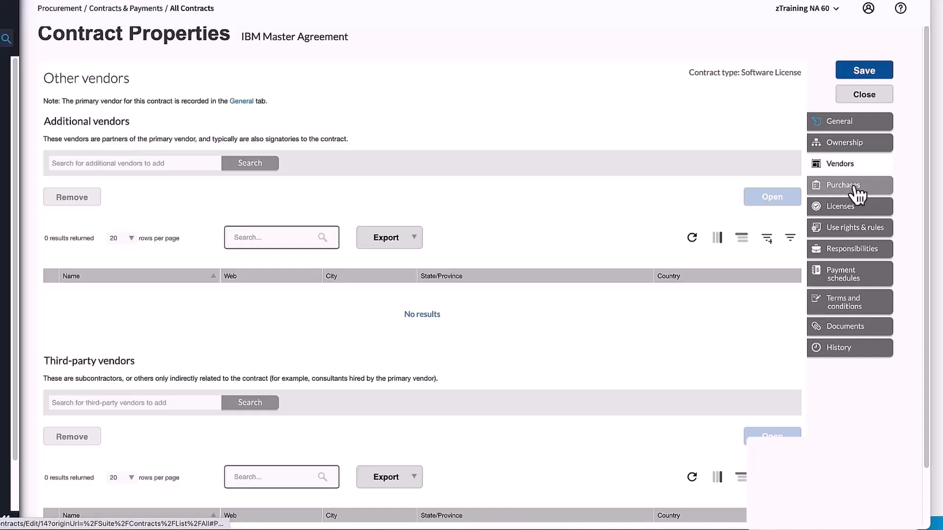
click(809, 189)
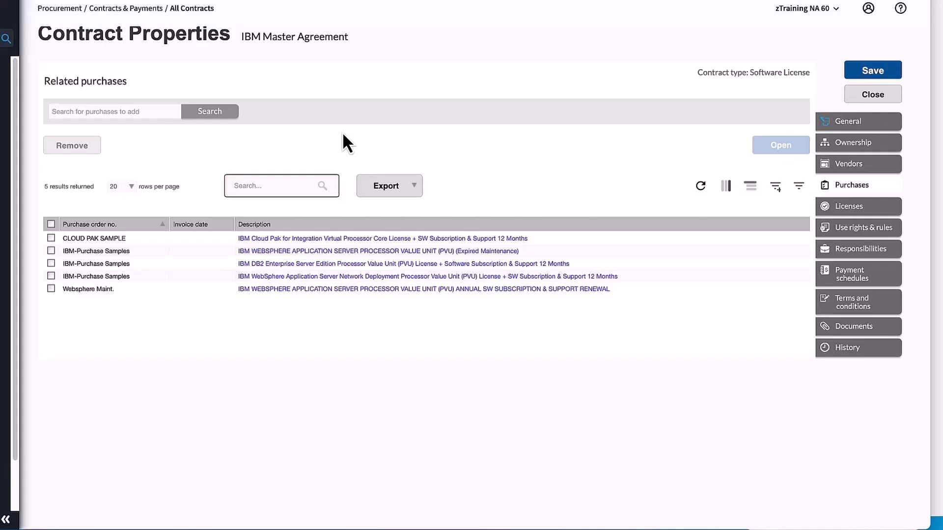
click(875, 206)
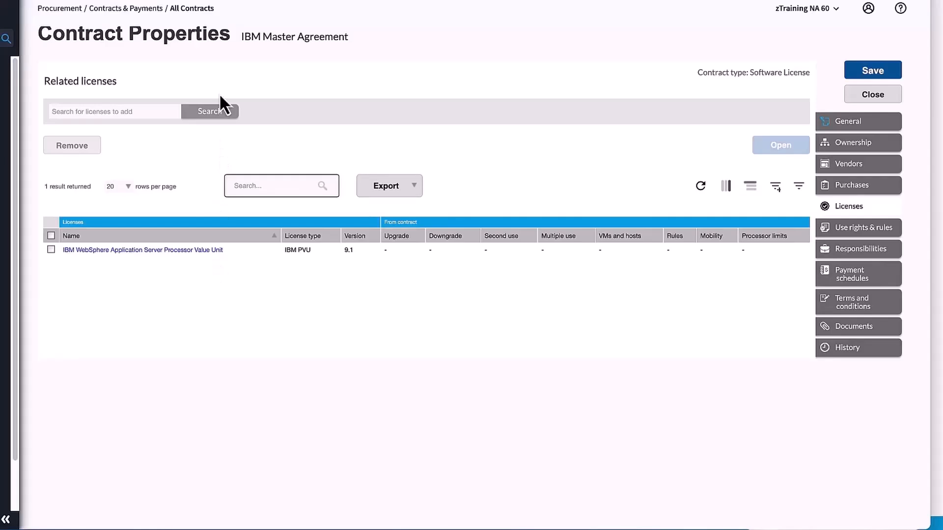
- Find licenses with publisher "ibm" and add all of them to the contract's related licenses
click(221, 114)
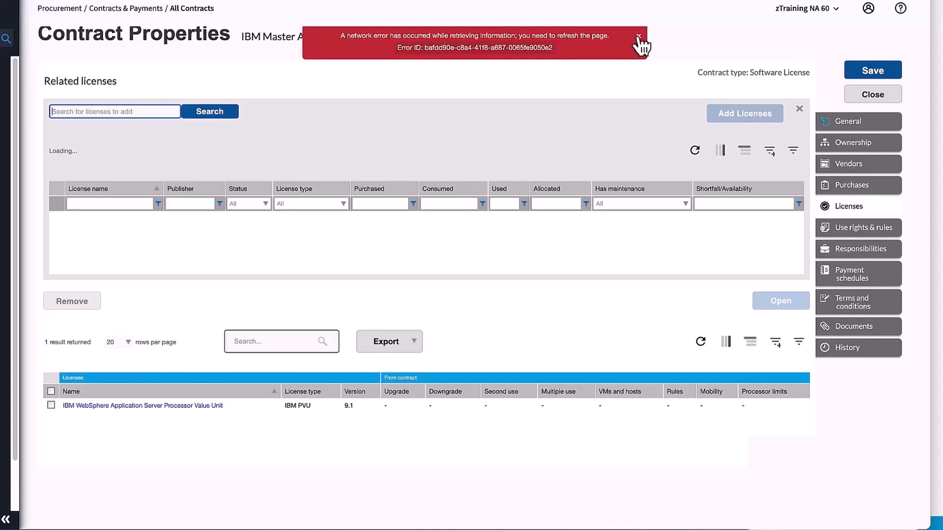
click(638, 37)
click(356, 204)
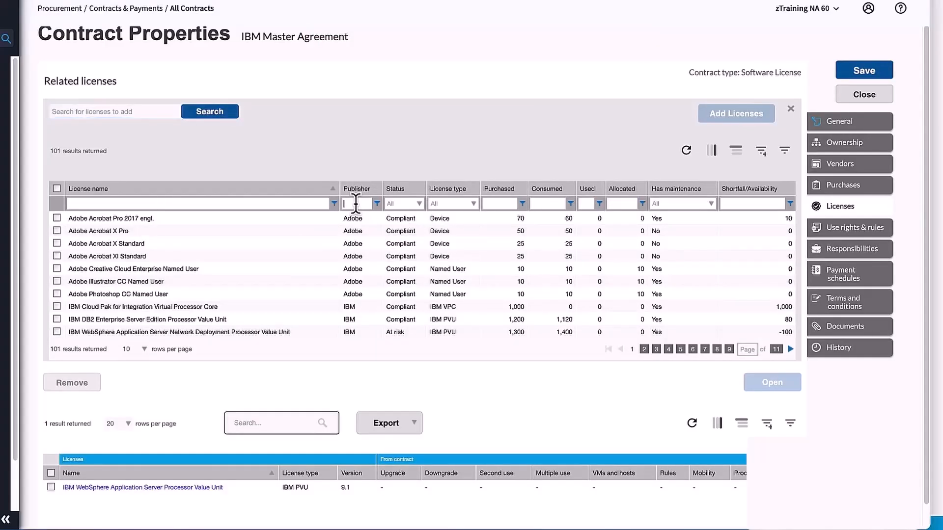
text(ibm)
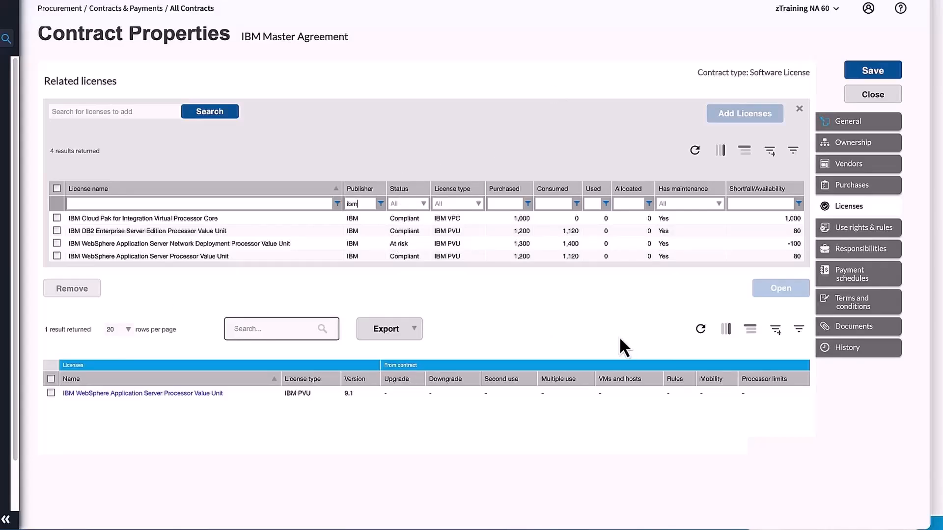
click(57, 188)
click(763, 116)
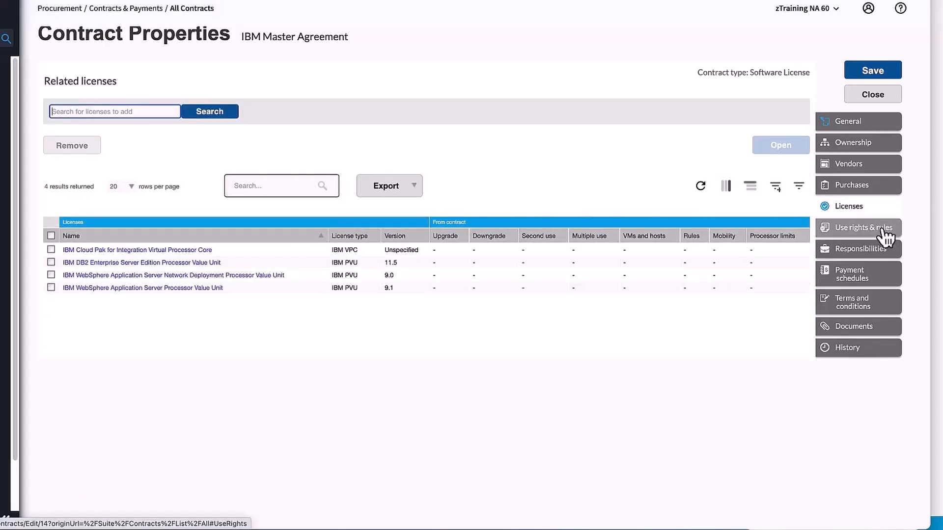
- Open the contract's product use rights and rules and collapse all sections to view the rule categories
click(875, 238)
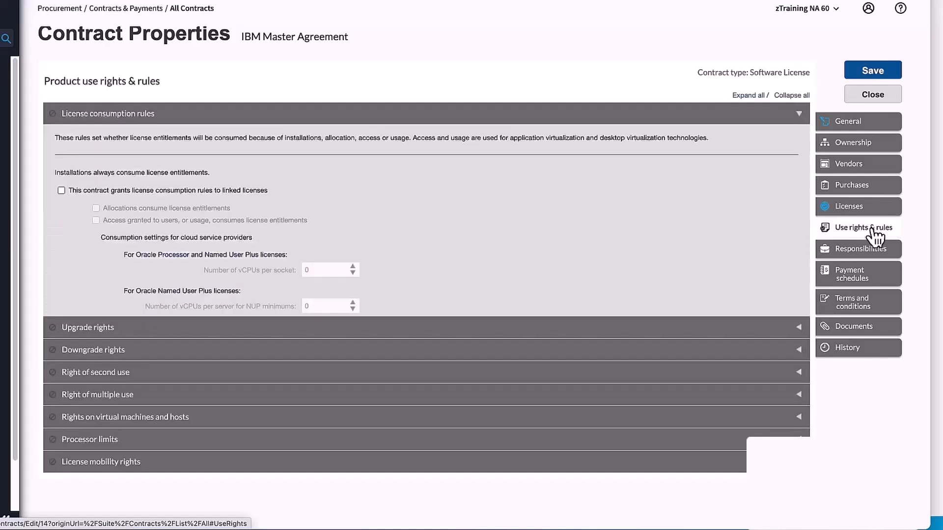
click(793, 96)
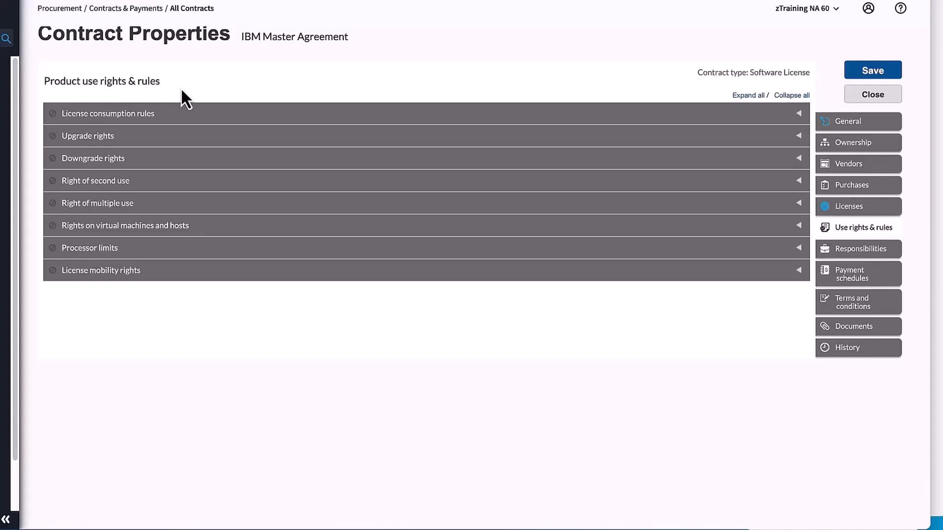
- Open the contract's responsibilities and review the responsibility options available for User 1
click(882, 254)
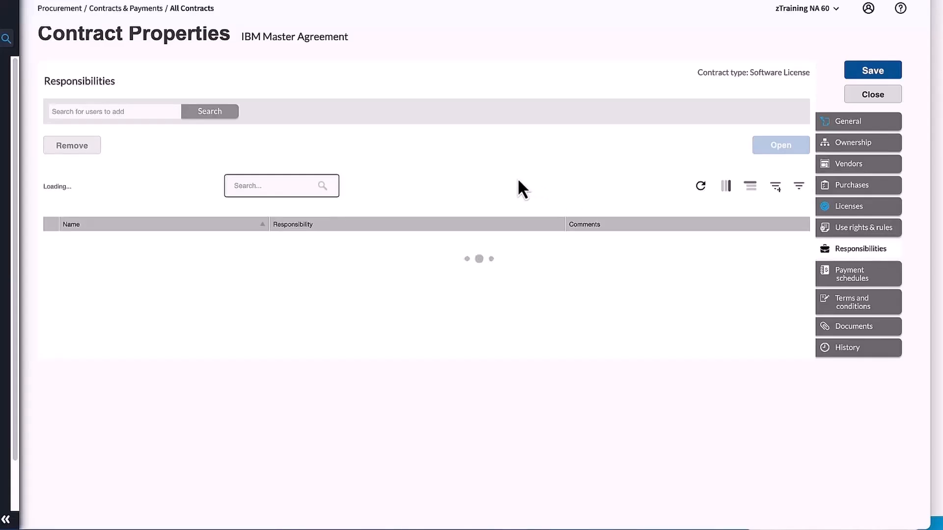
click(143, 111)
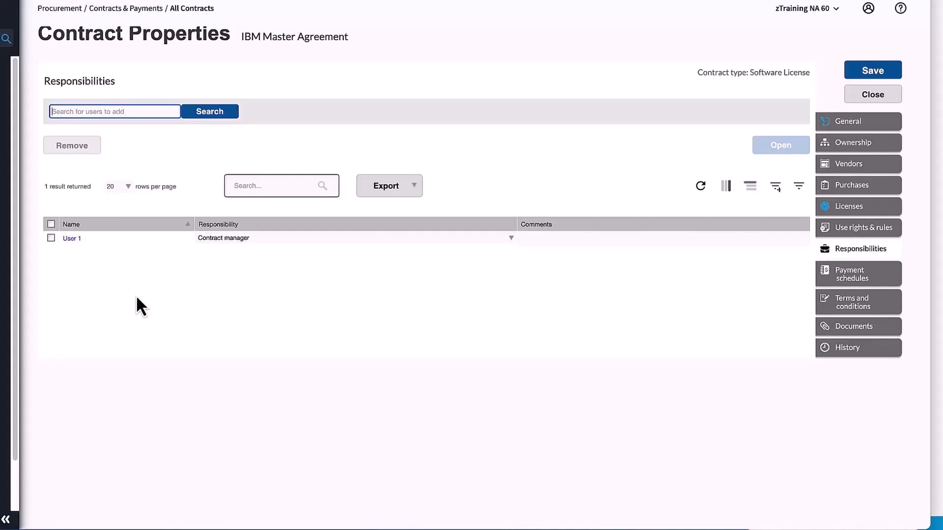
click(510, 239)
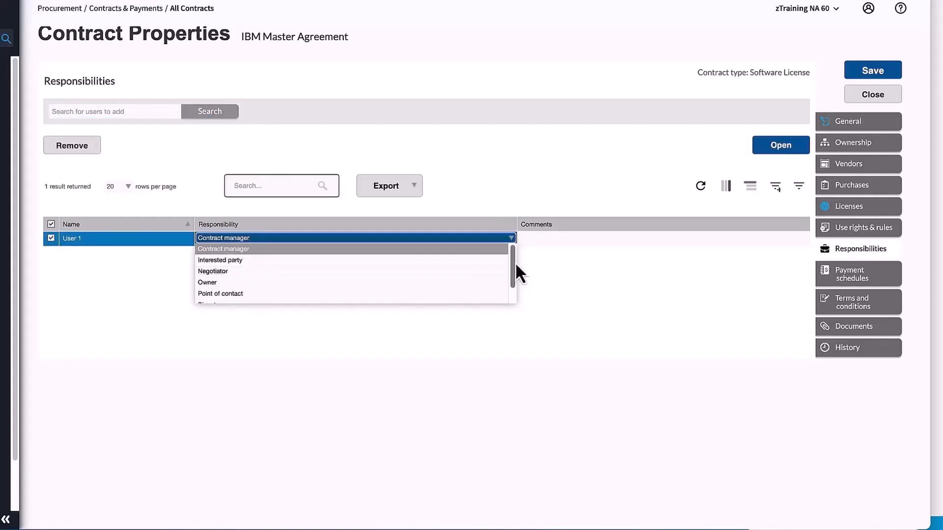
drag(514, 263, 514, 279)
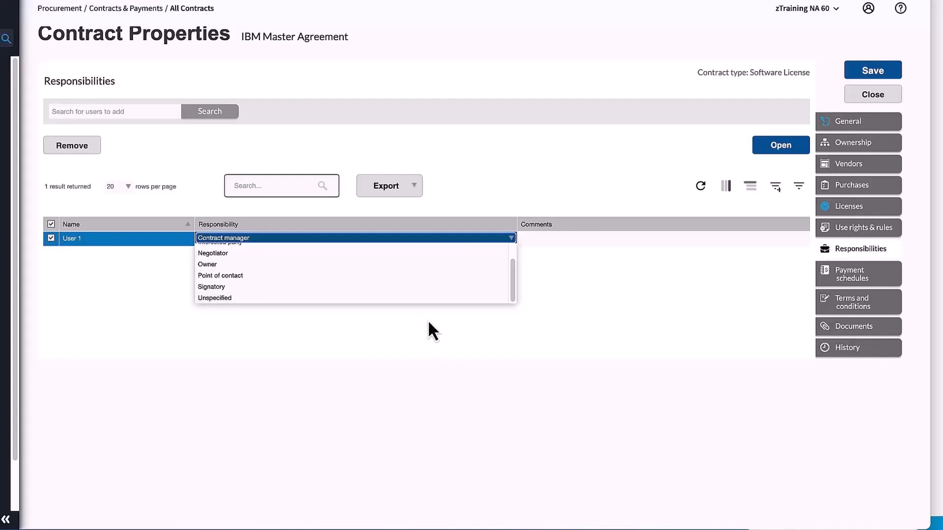
click(623, 294)
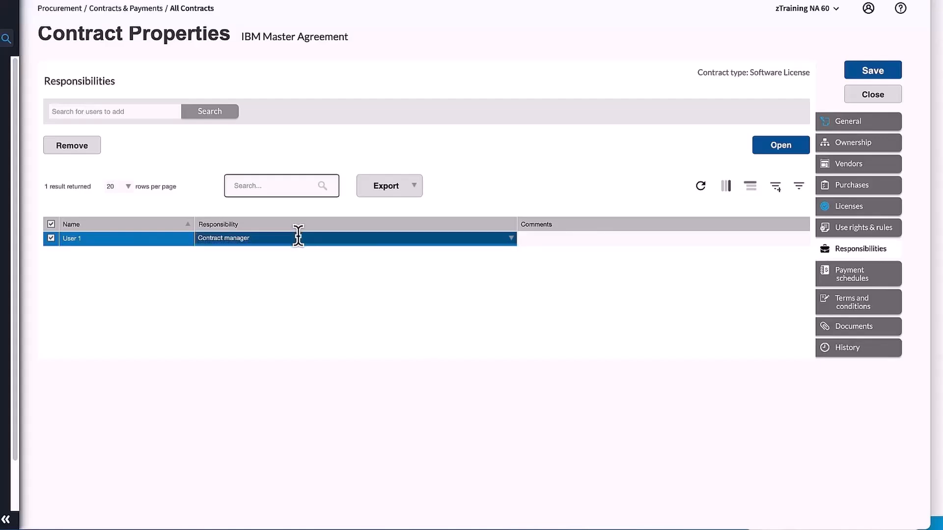
- Check the comments field for User 1 and browse the additional columns available for the responsibilities list
click(549, 240)
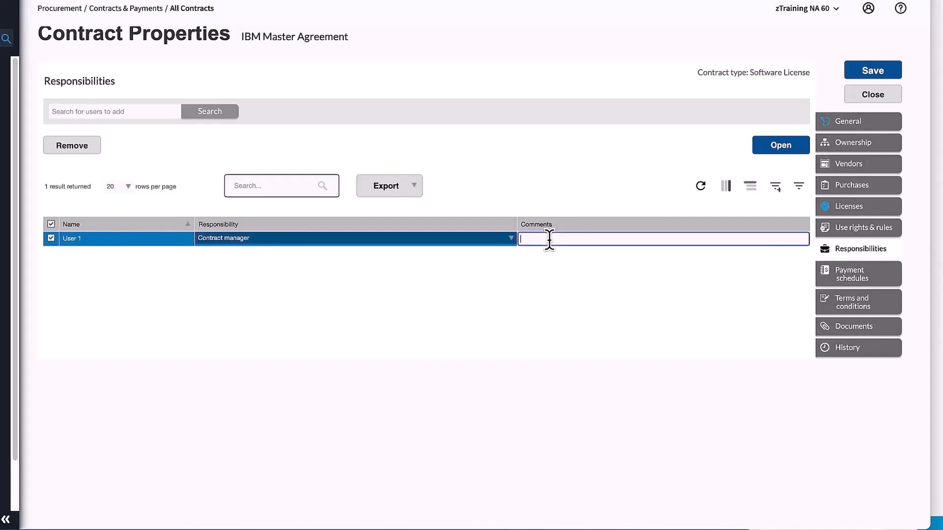
text(c)
click(726, 187)
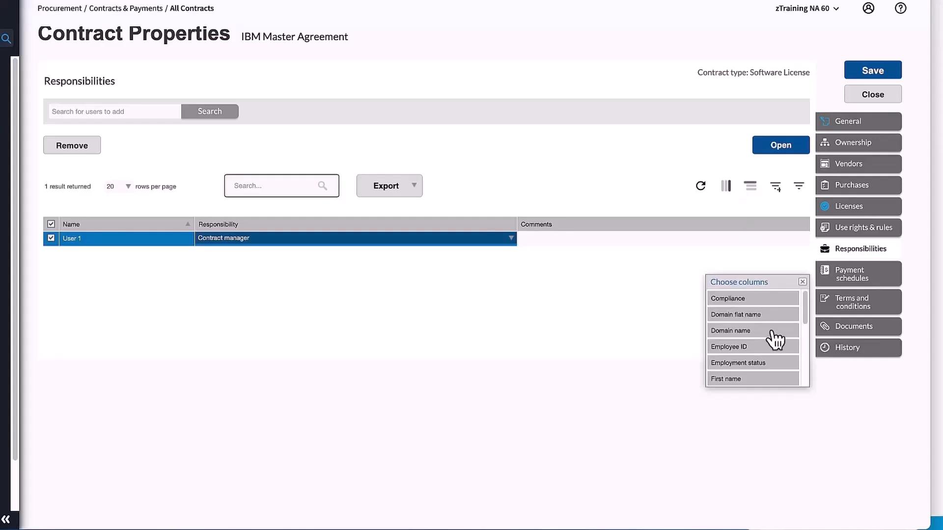
scroll(768, 375, down, 3)
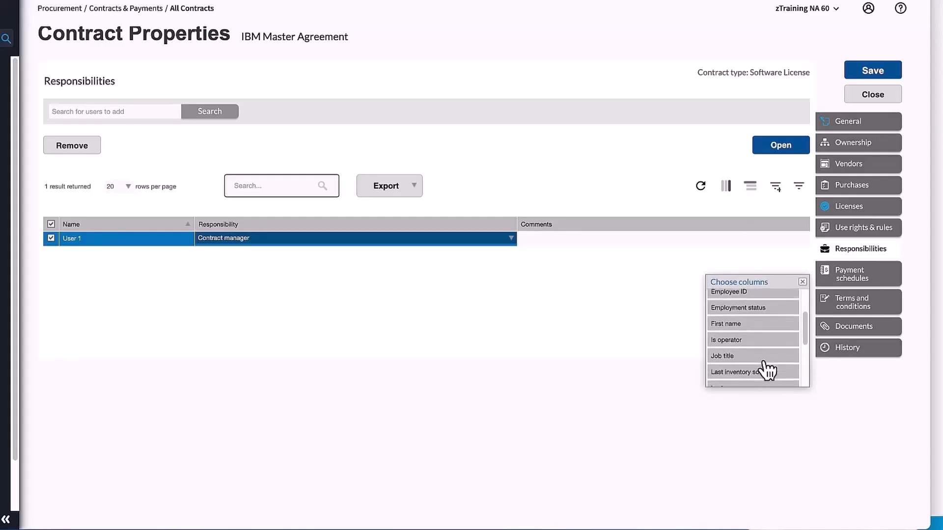
scroll(767, 371, down, 2)
scroll(756, 347, up, 5)
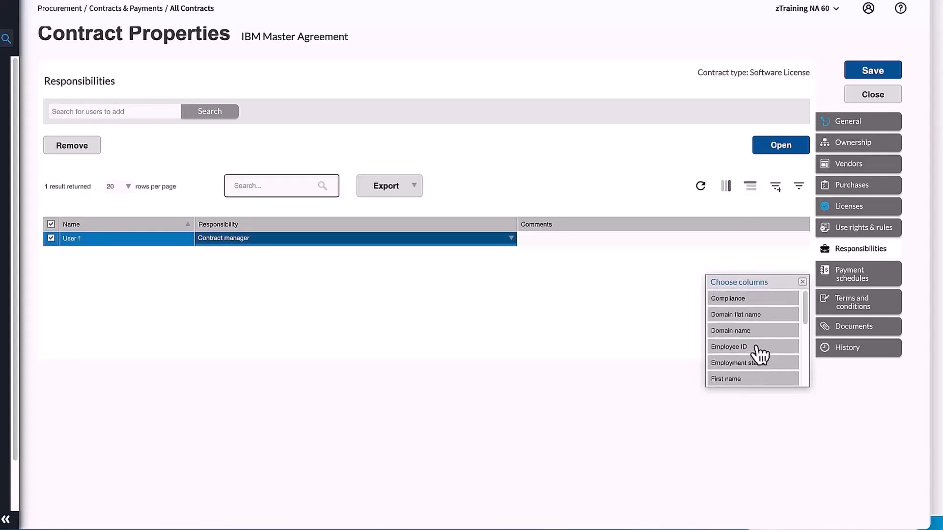
click(804, 282)
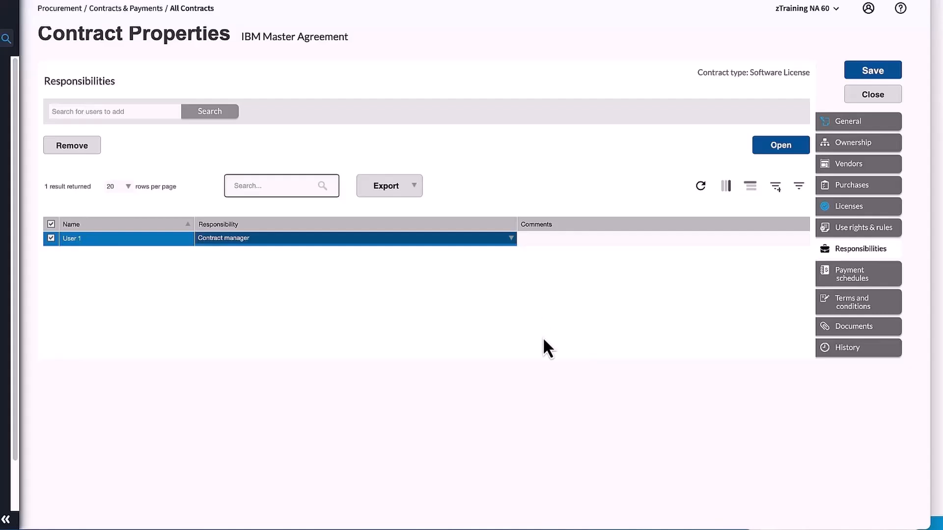
- Open the contract's payment schedules and save the contract changes
click(861, 281)
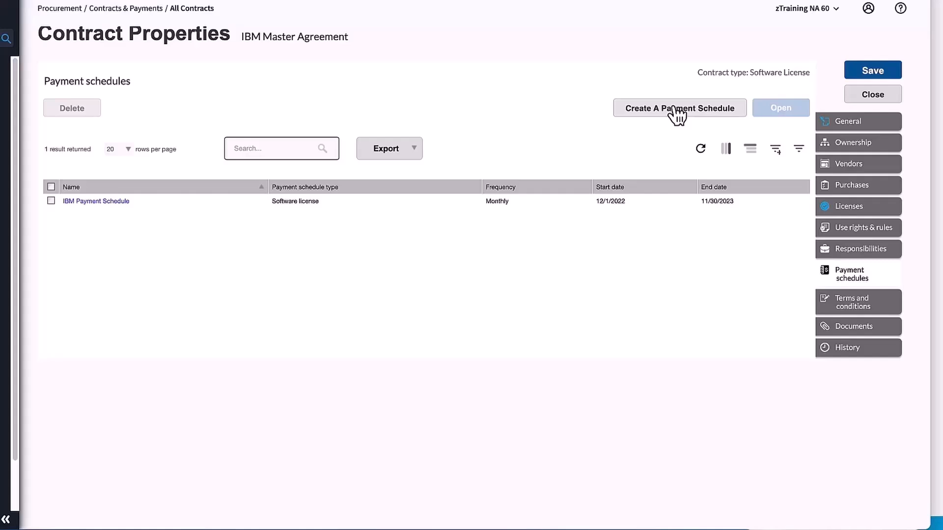
click(888, 73)
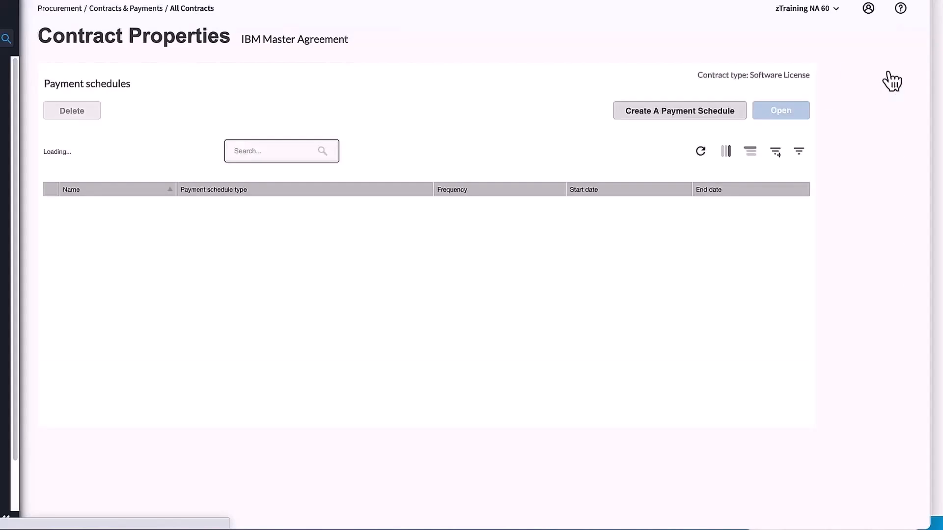
- Start a new payment schedule, examine its notes, installment plan options and installment amount fields, and cancel it
click(695, 110)
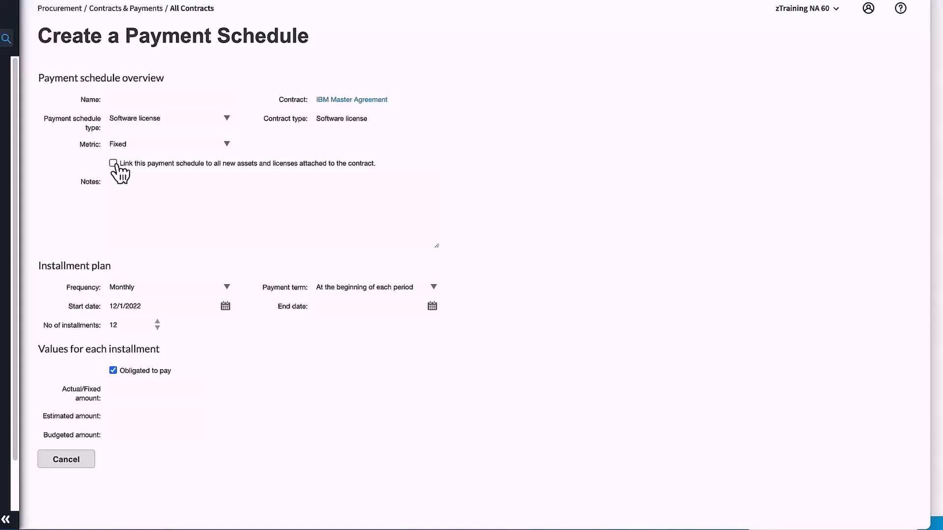
click(121, 188)
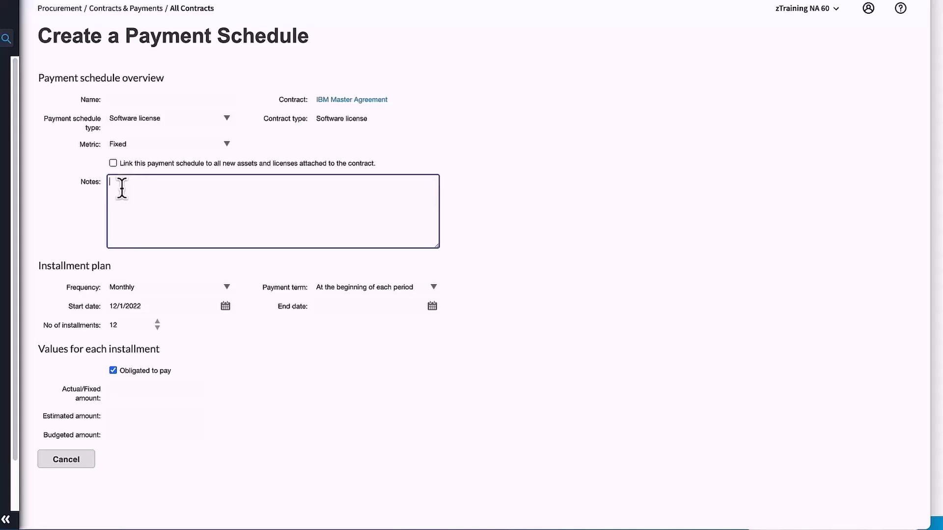
click(109, 271)
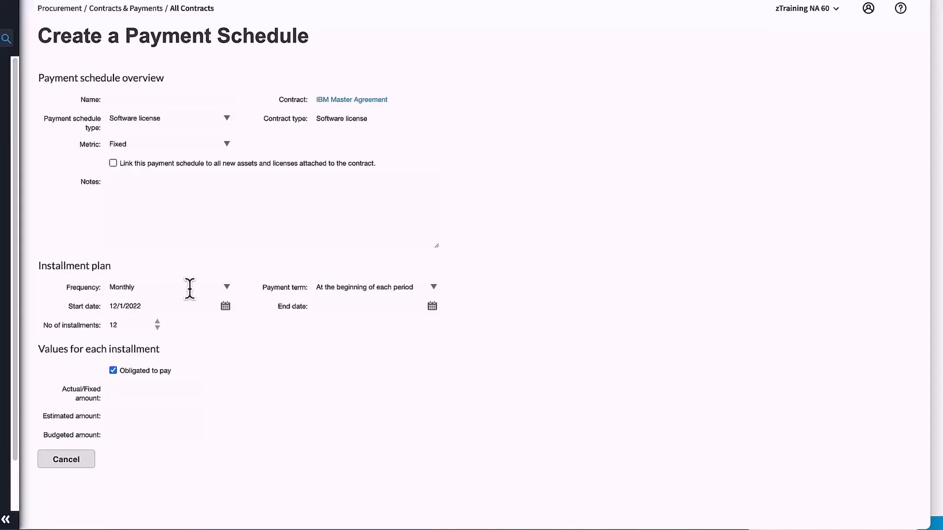
click(229, 289)
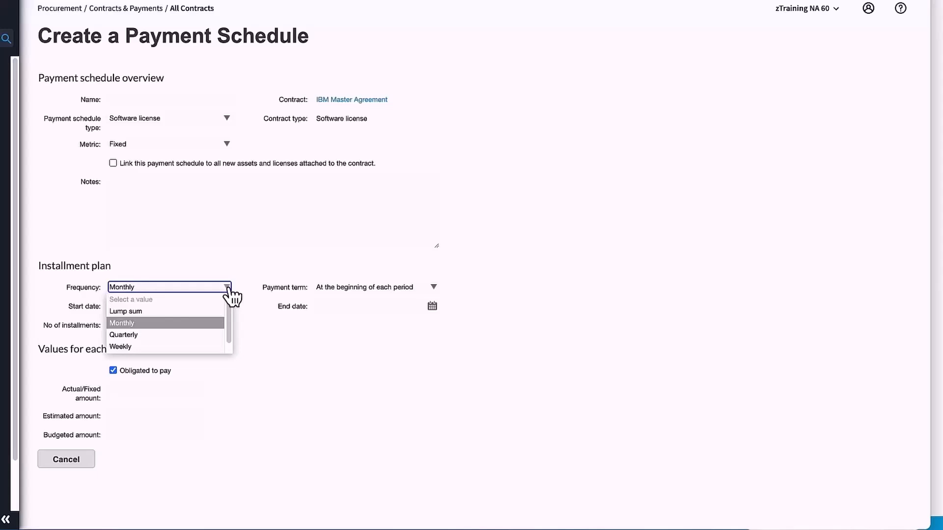
click(255, 244)
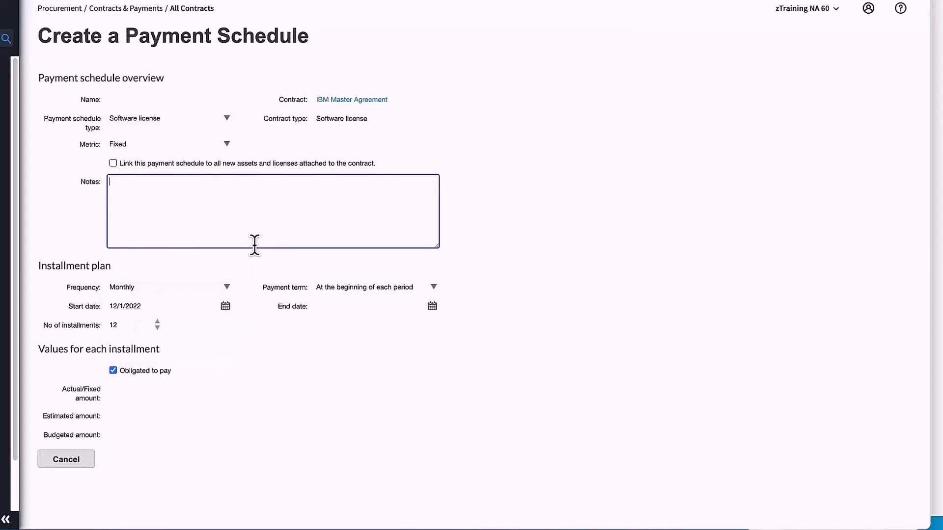
click(434, 288)
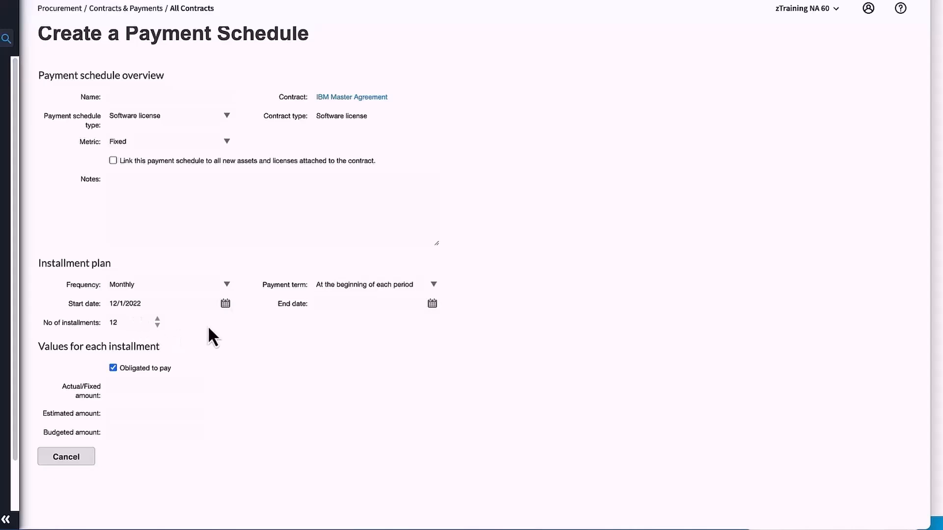
click(324, 304)
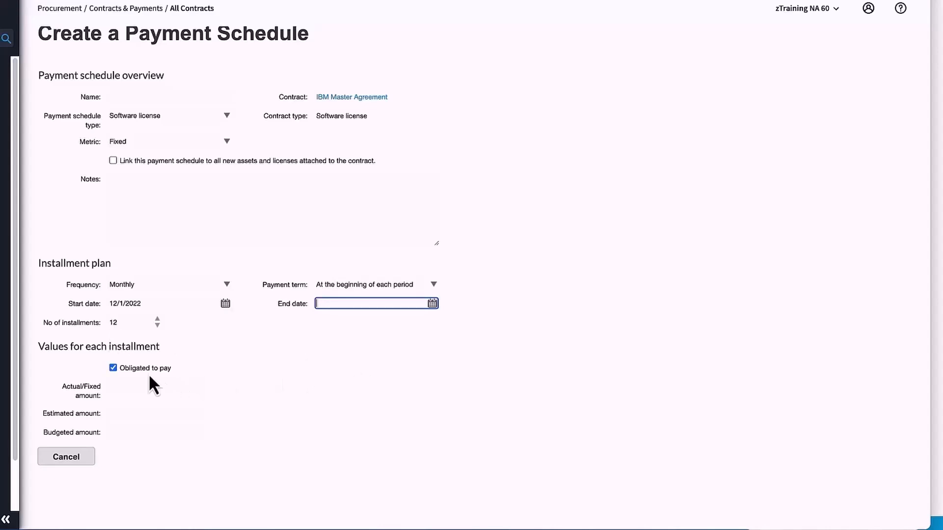
click(113, 389)
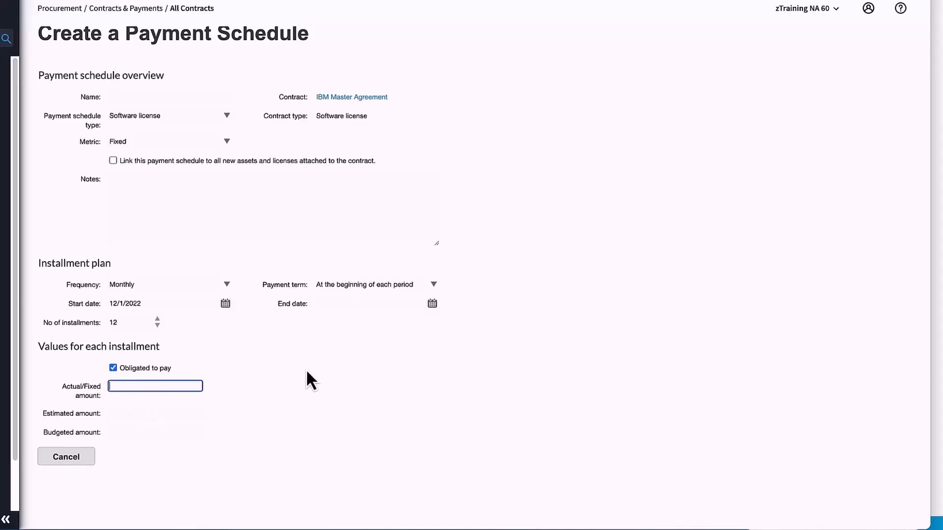
click(113, 412)
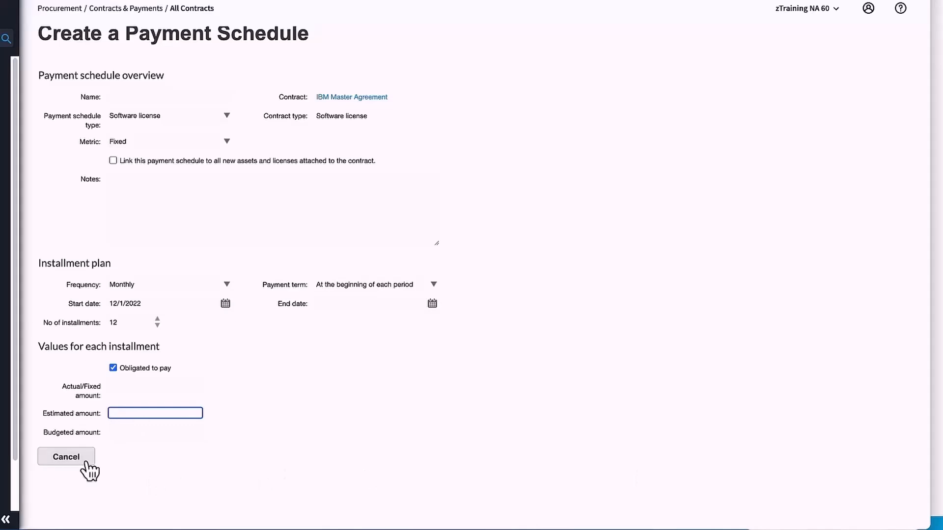
click(69, 456)
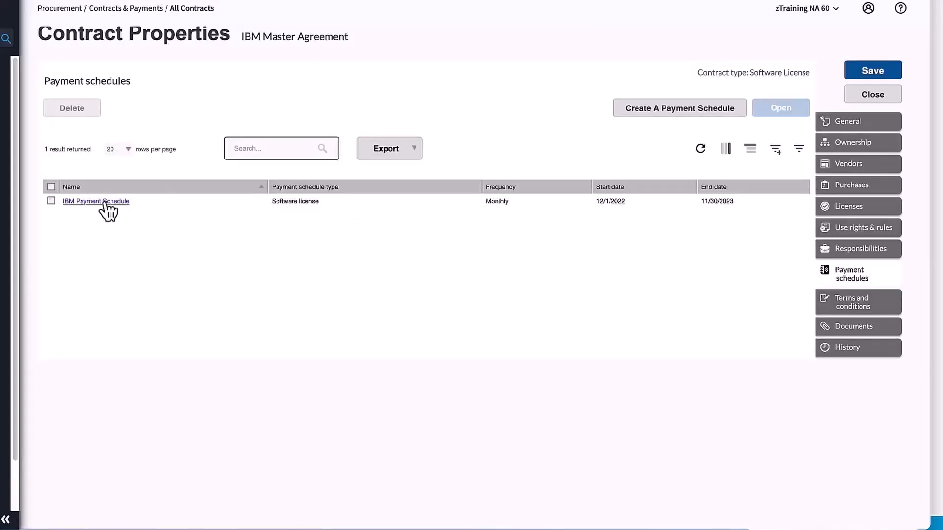
- Open the IBM Payment Schedule and review its general details, installments, assets and licenses
click(105, 202)
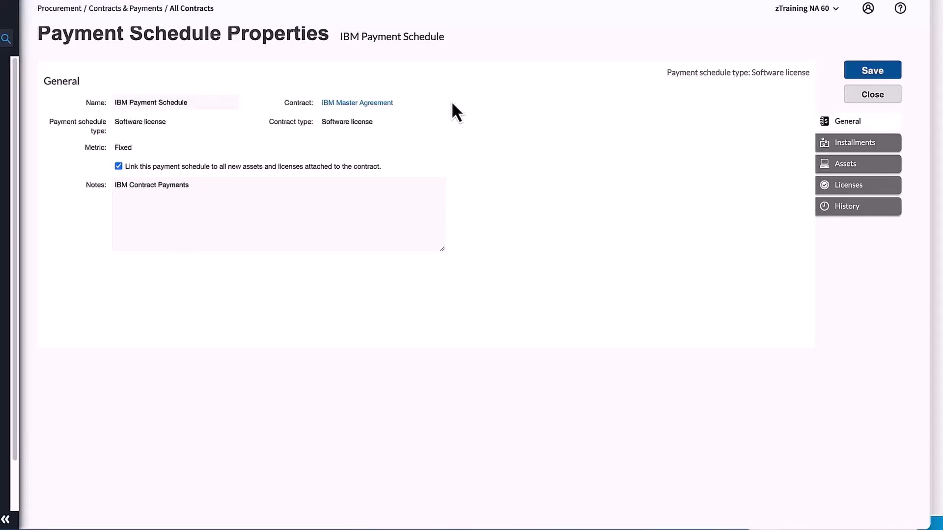
click(857, 148)
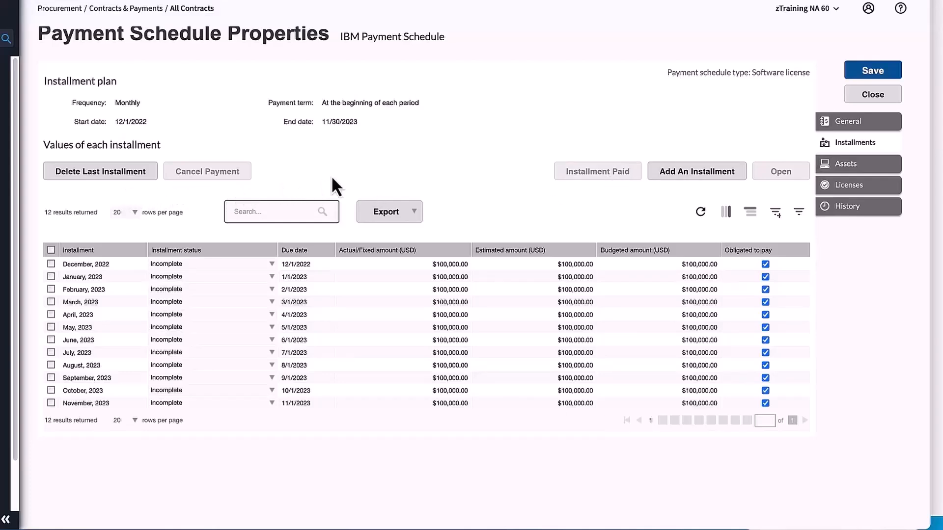
click(867, 165)
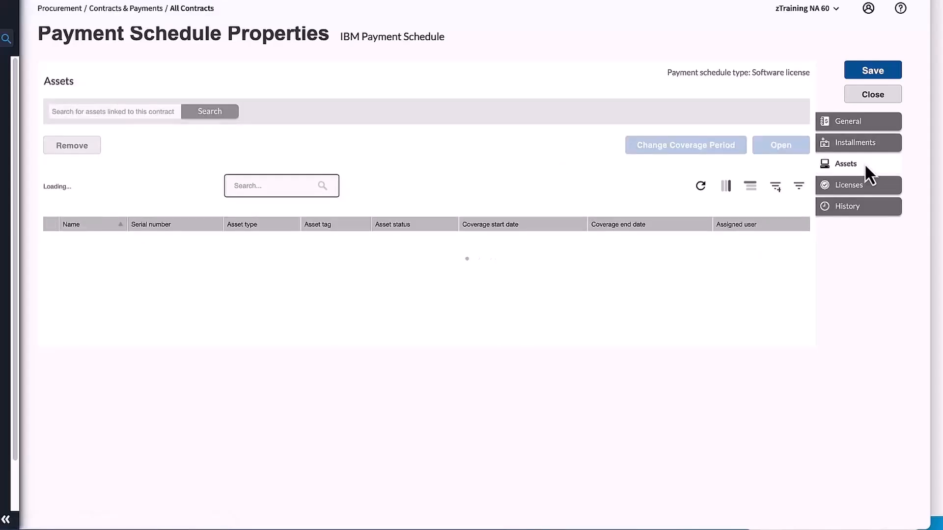
click(867, 189)
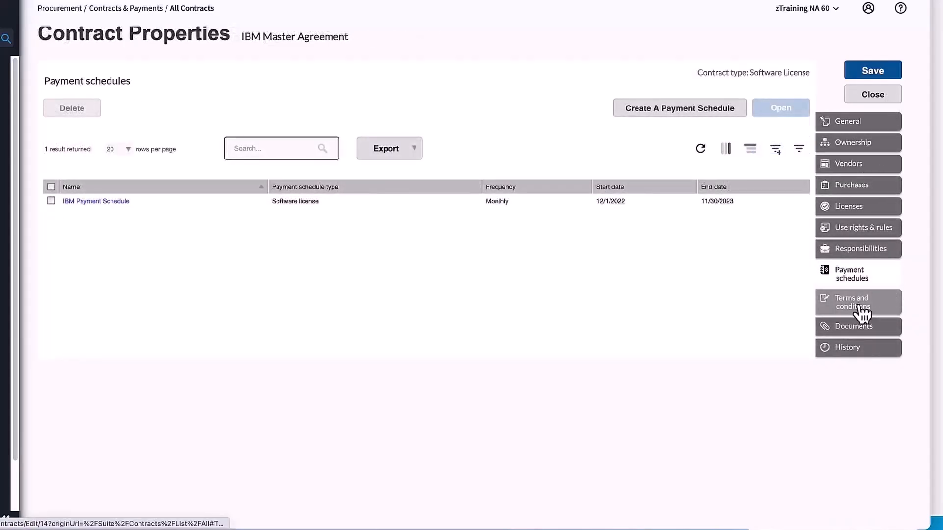
- Review the contract's terms and conditions and check the event dates in its general properties
click(862, 311)
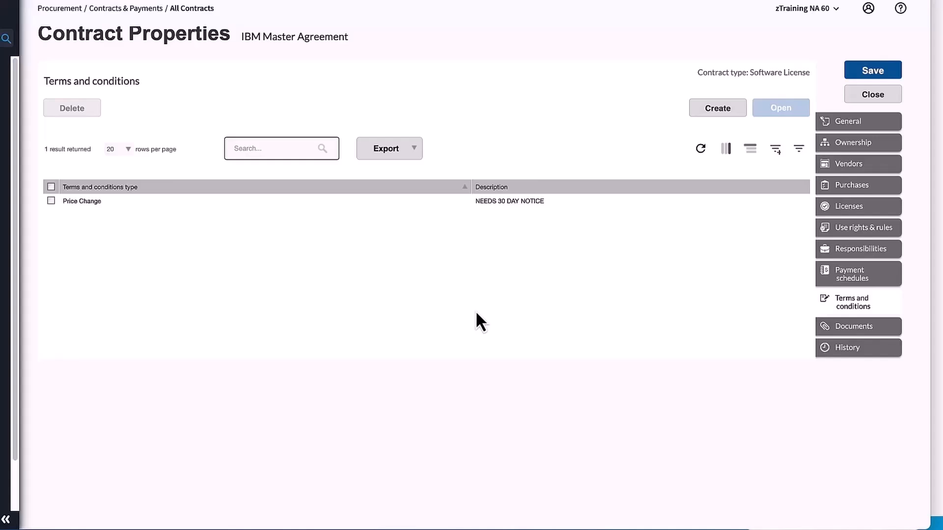
click(870, 121)
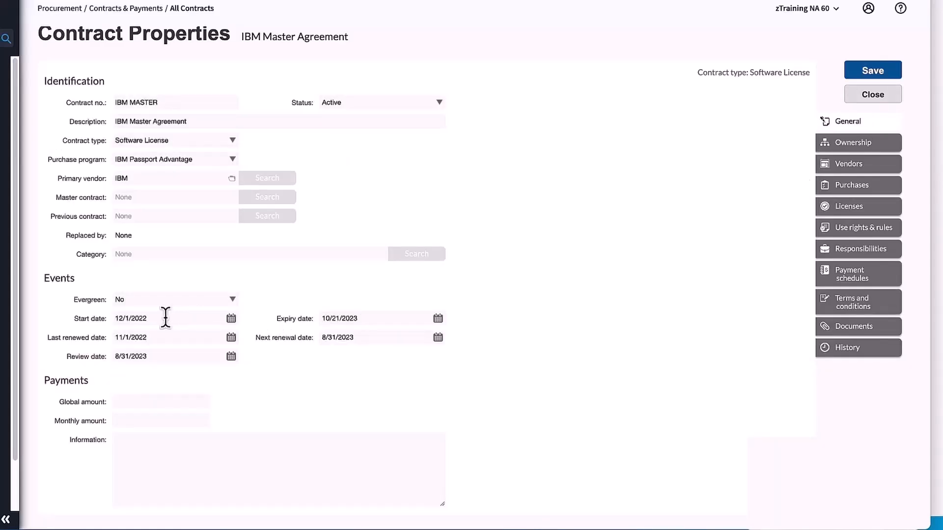
click(879, 307)
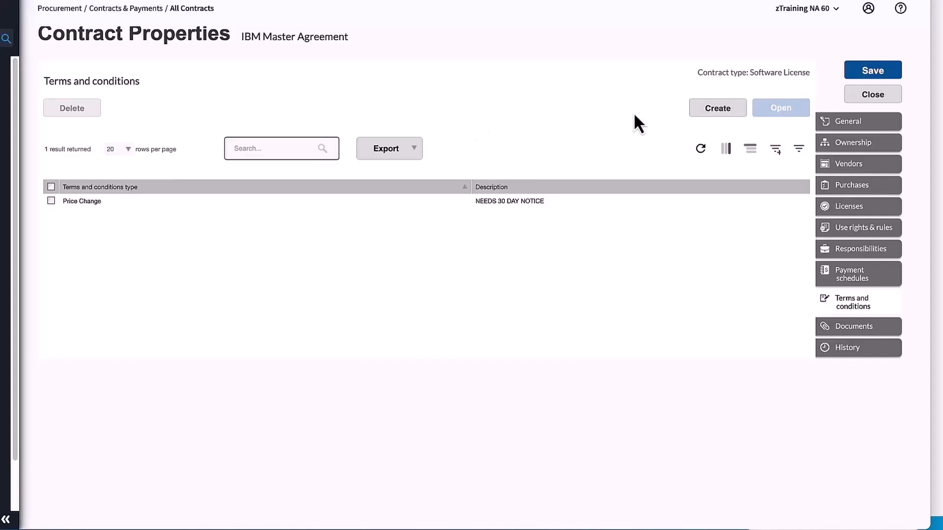
- Examine the types available for a new term or condition, close the form without adding one, and select the Price Change term
click(728, 110)
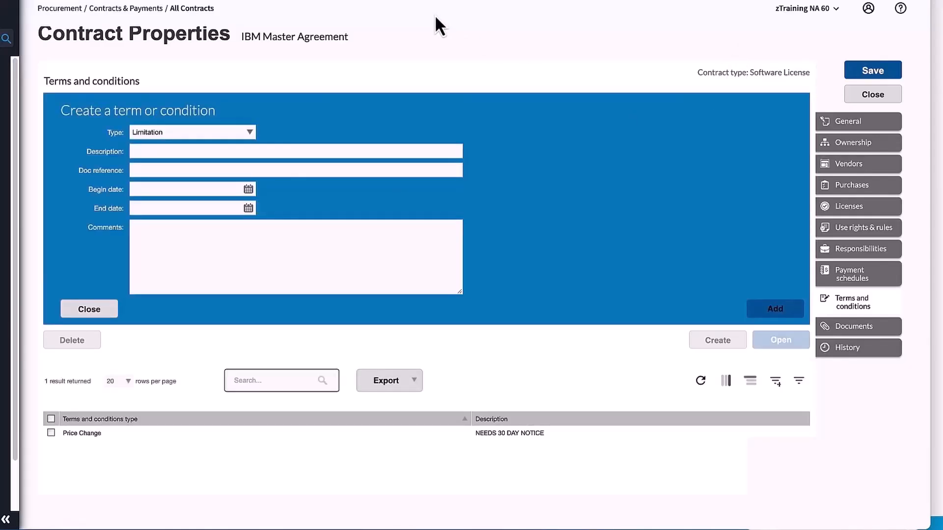
click(250, 132)
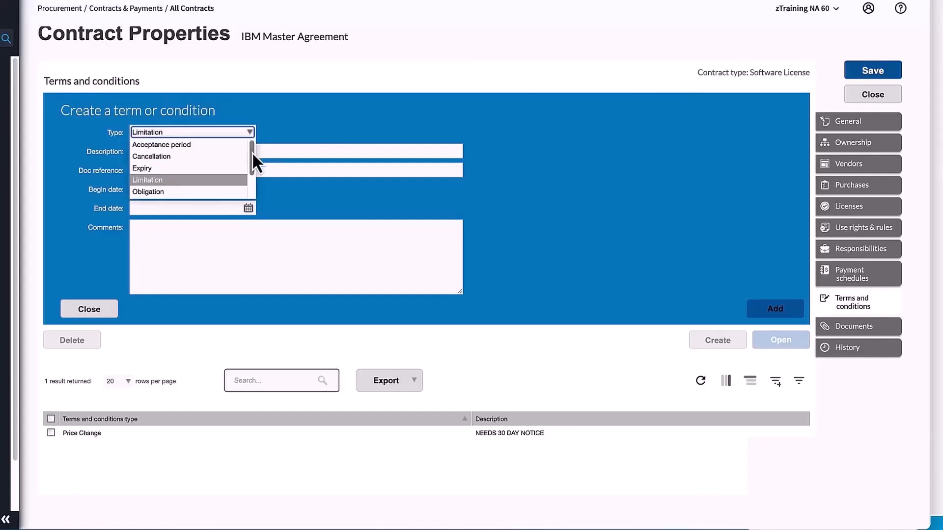
drag(253, 152, 250, 178)
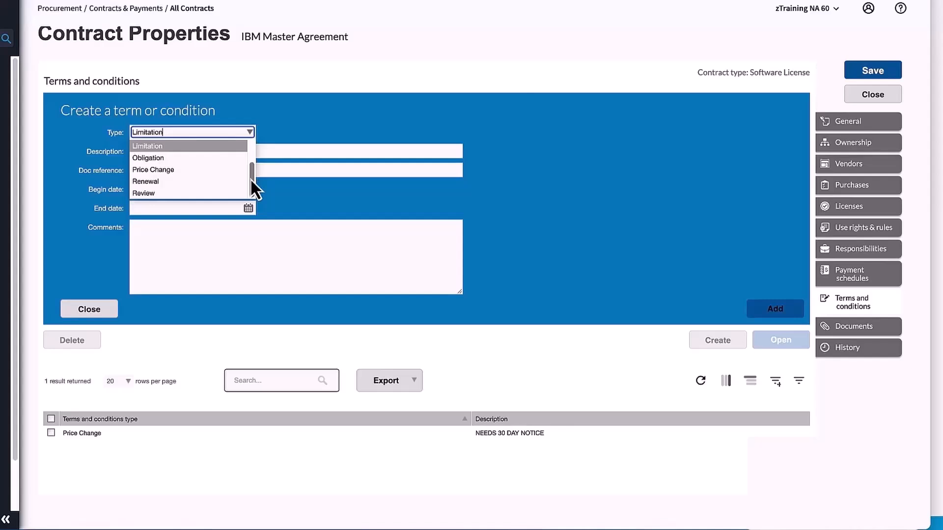
drag(250, 178, 252, 143)
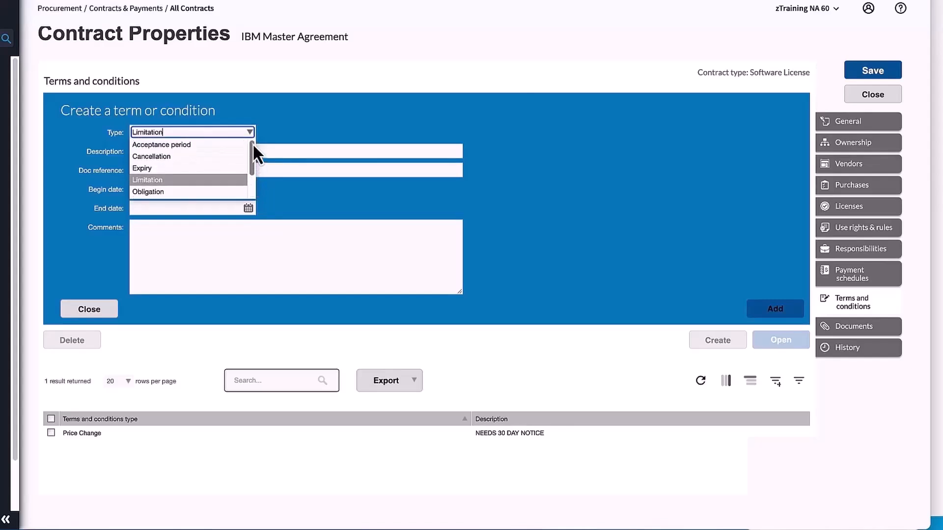
click(284, 117)
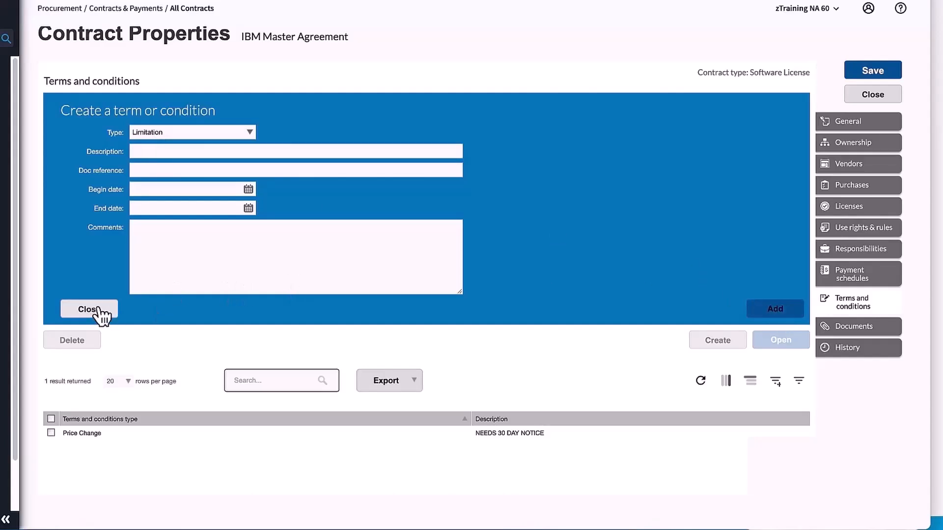
click(78, 314)
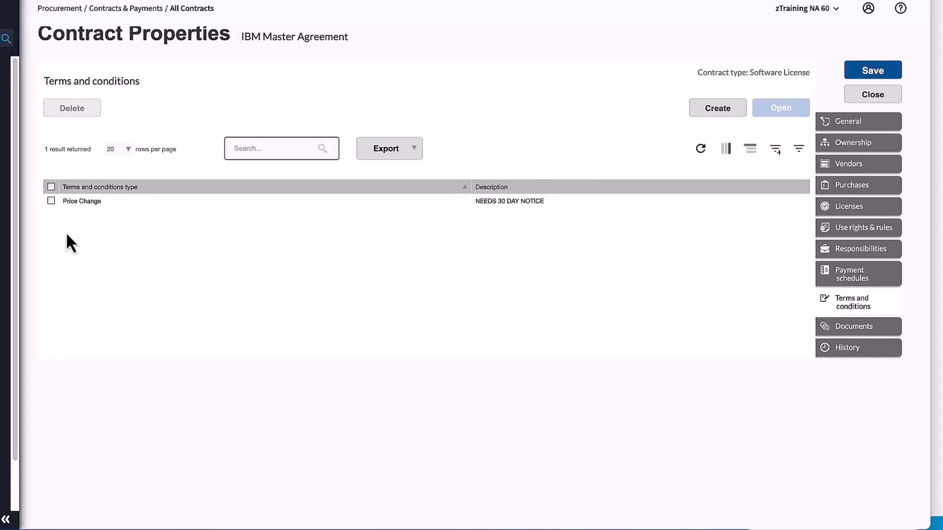
click(89, 201)
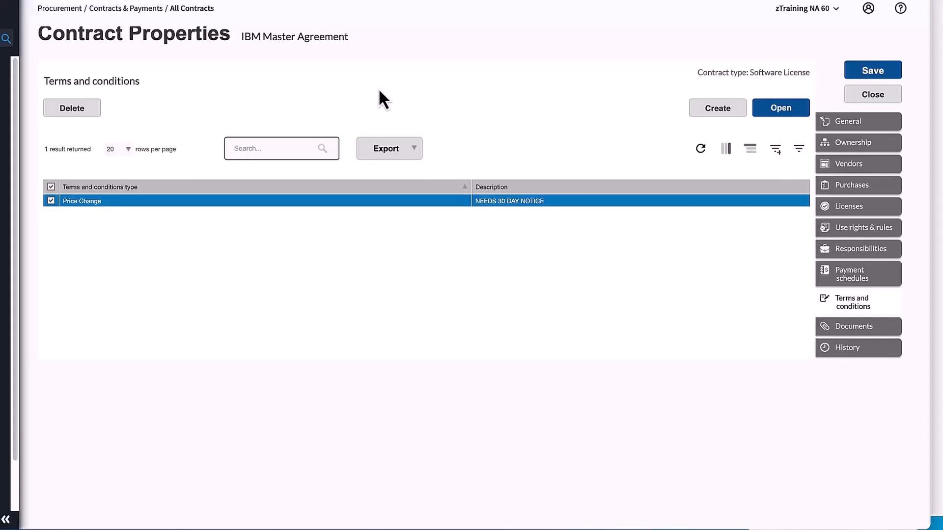
- Examine the attachment methods for a new related document and open the contract's history of changes
click(858, 330)
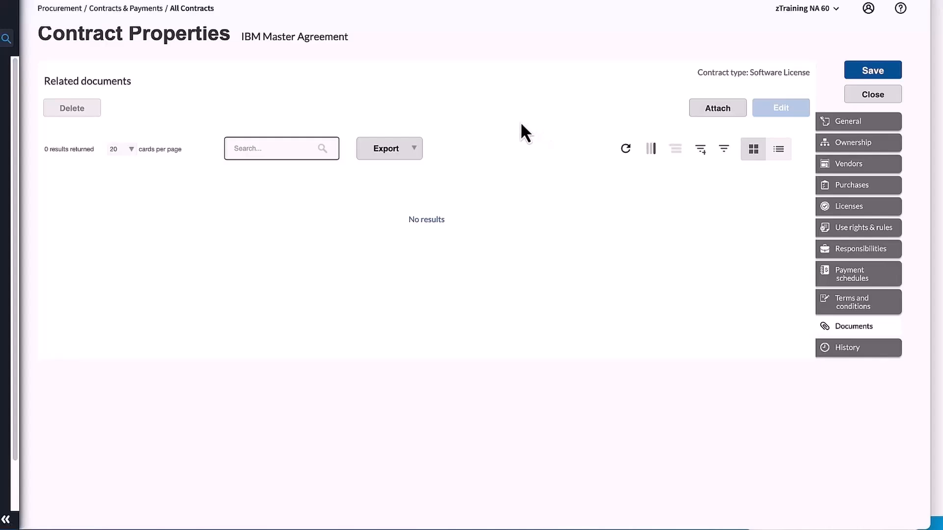
click(722, 110)
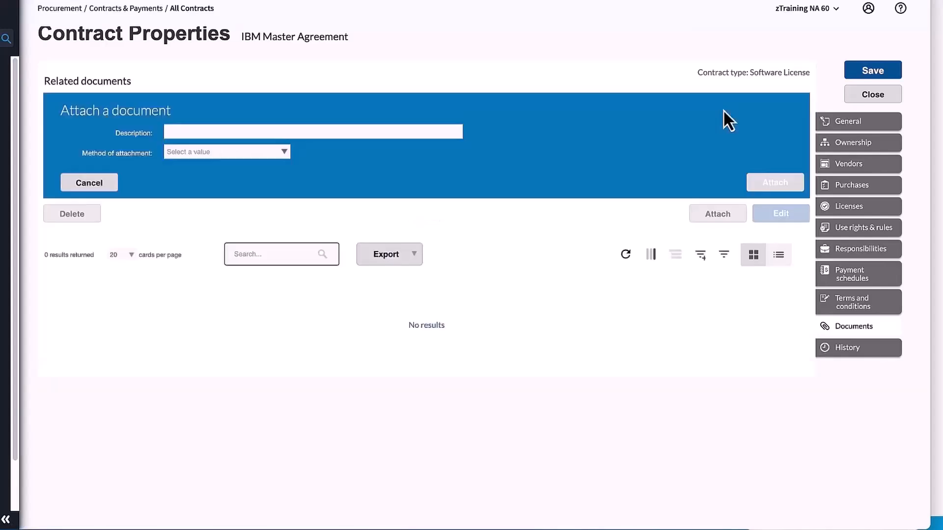
click(284, 152)
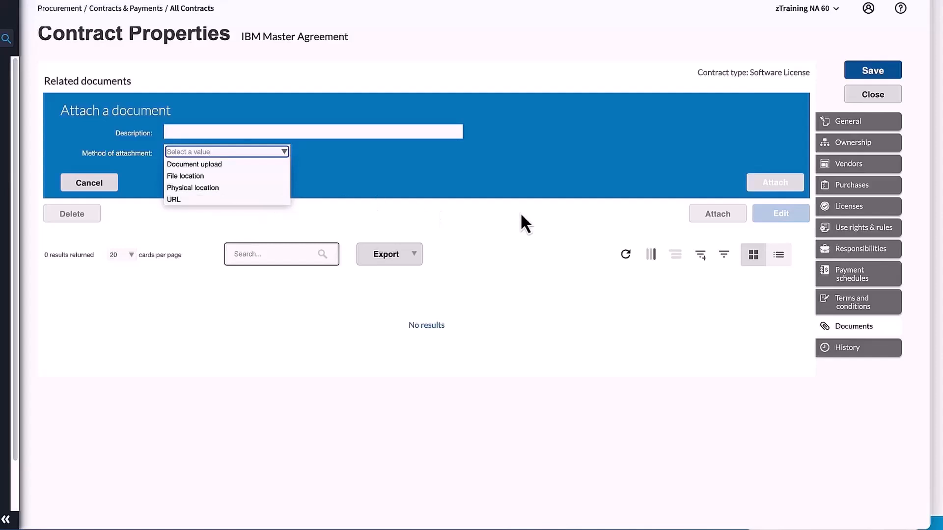
click(546, 213)
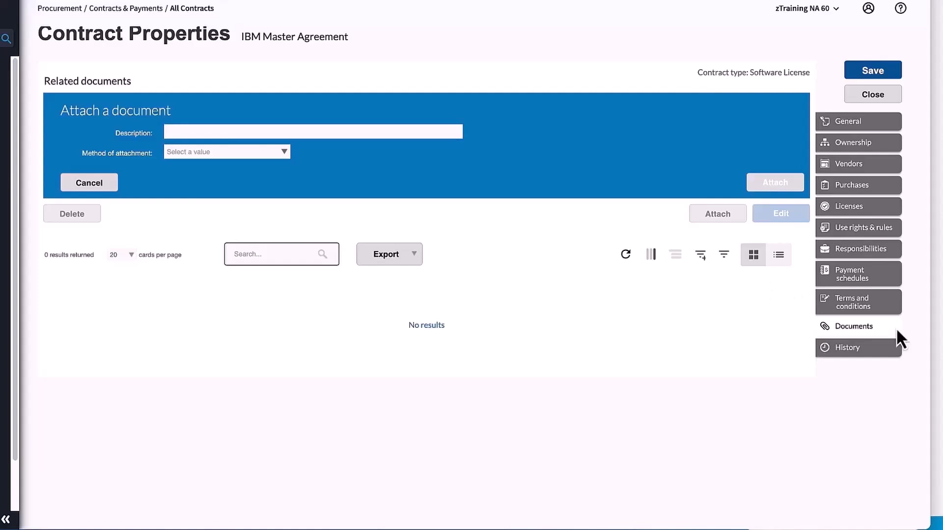
click(847, 348)
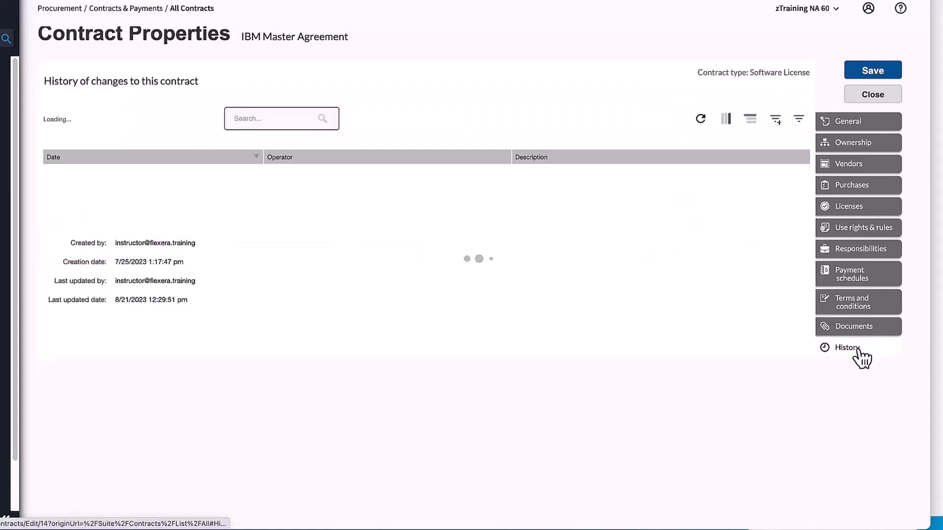